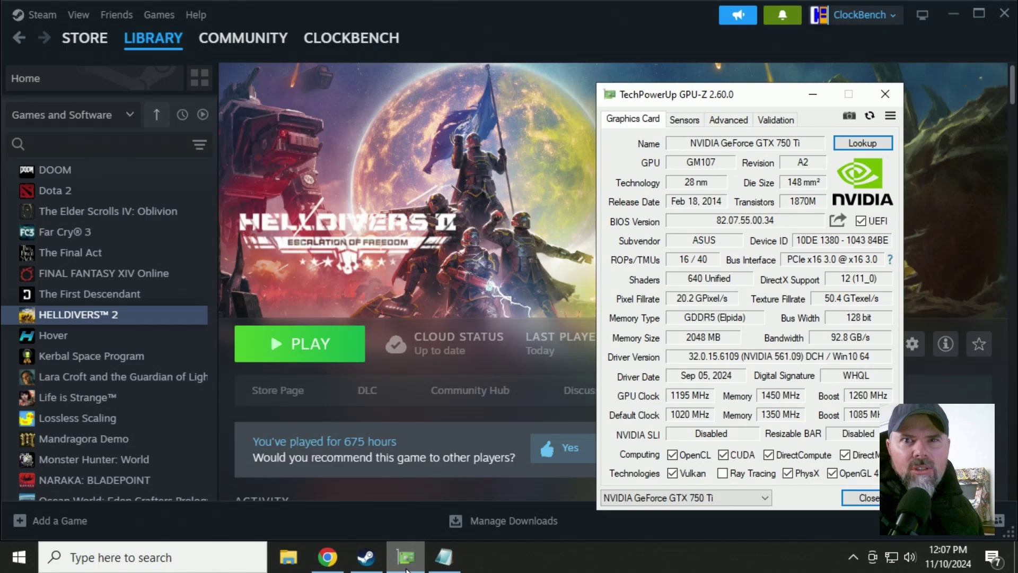
Launch Helldivers 2, dismiss the Direct3D feature level 12_0 fatal error, and stop the game.
click(299, 359)
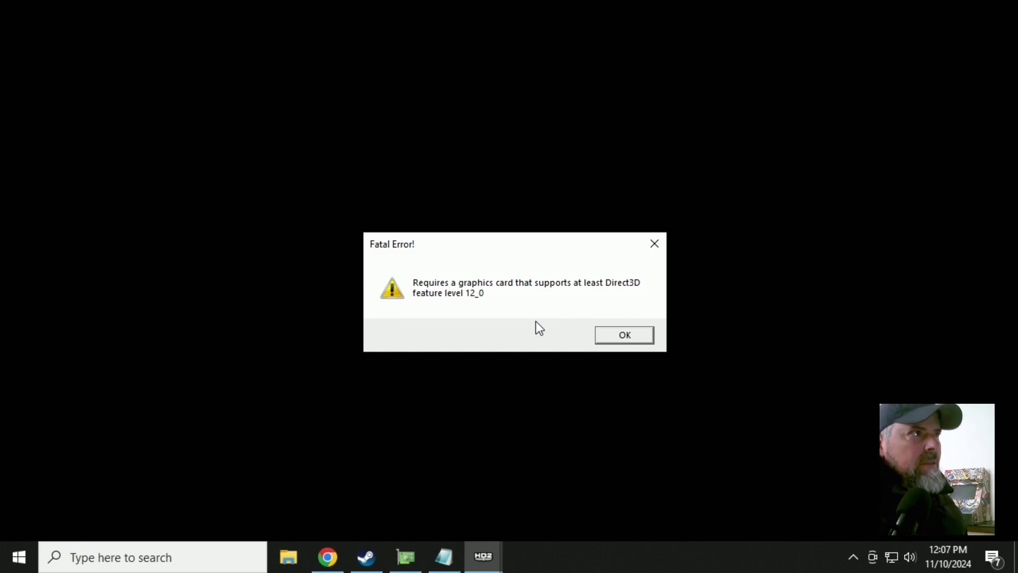
click(625, 335)
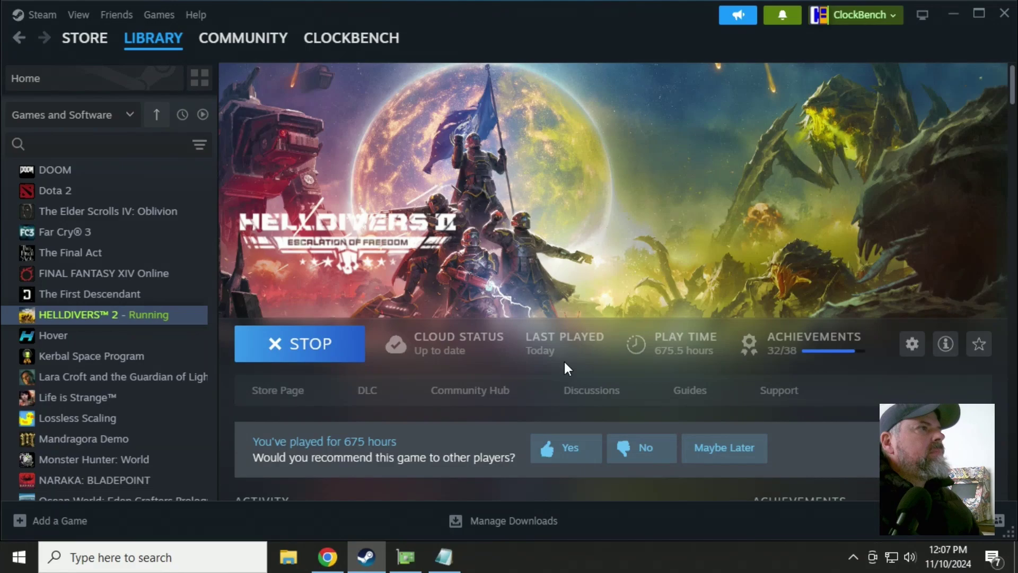
click(297, 344)
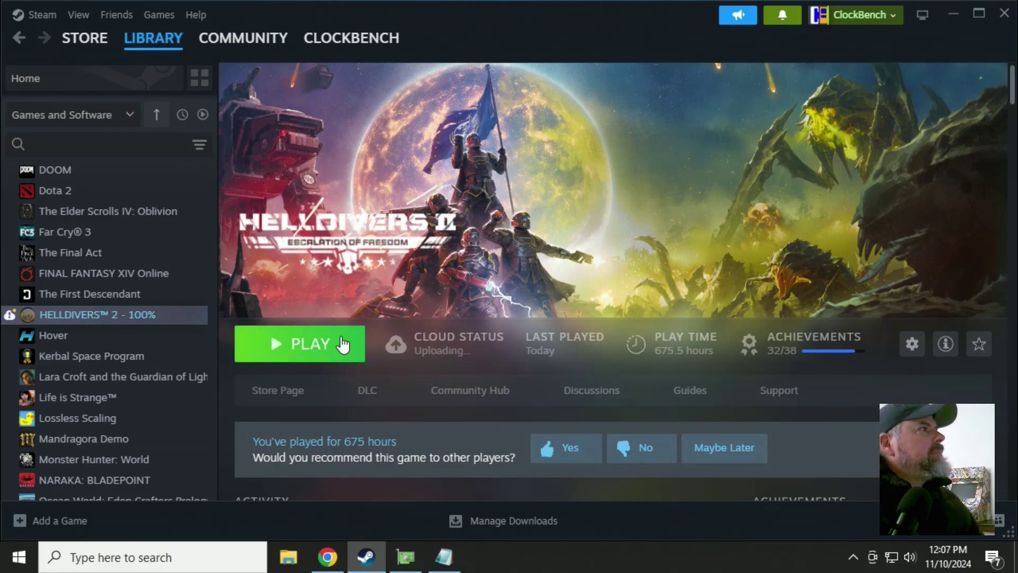
Add the launch option --use-d3d11 to Helldivers 2's Steam properties and close them.
click(409, 558)
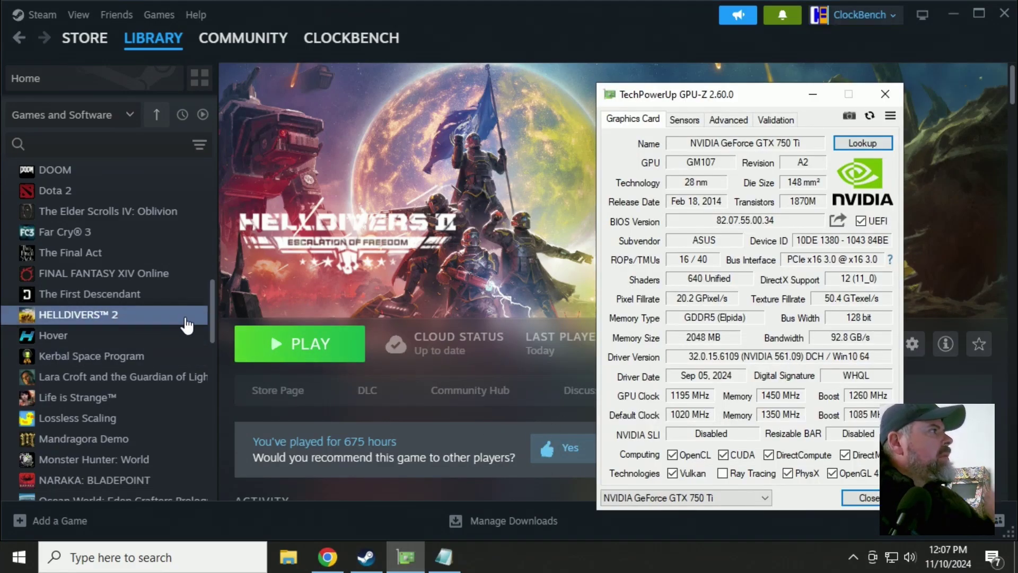
right_click(183, 318)
click(196, 440)
click(427, 376)
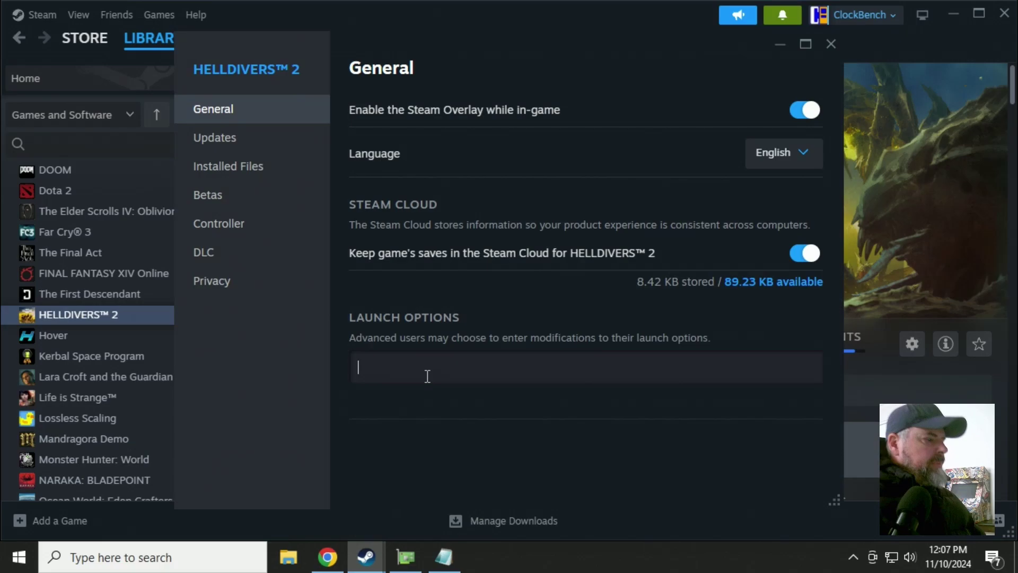
text(--use)
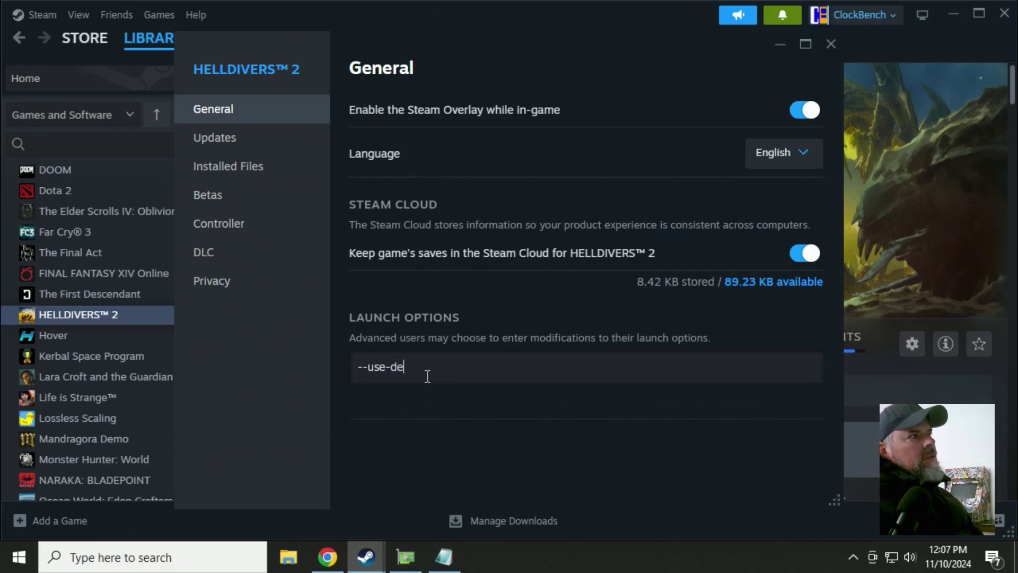
text(-d3d11)
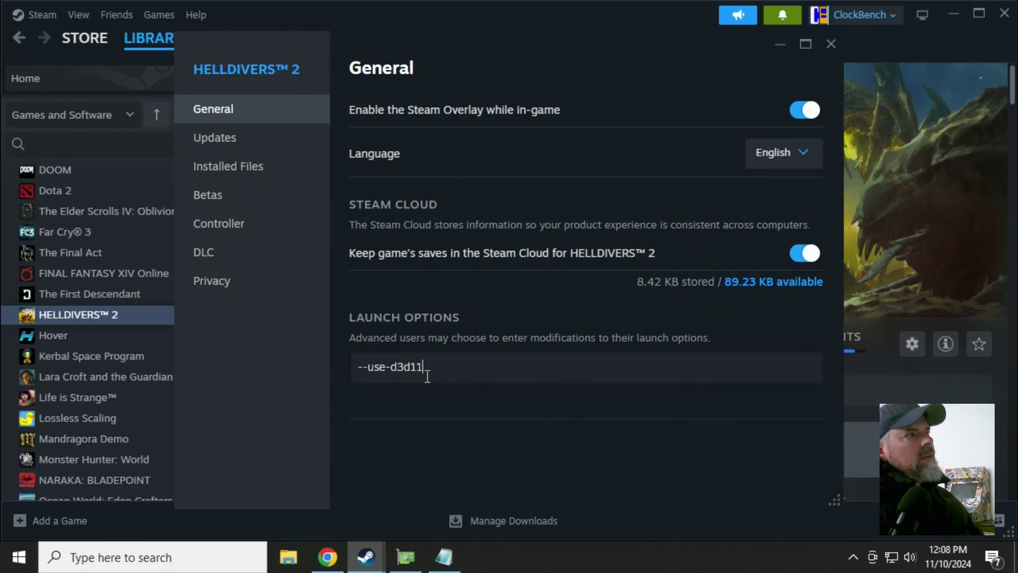
click(482, 316)
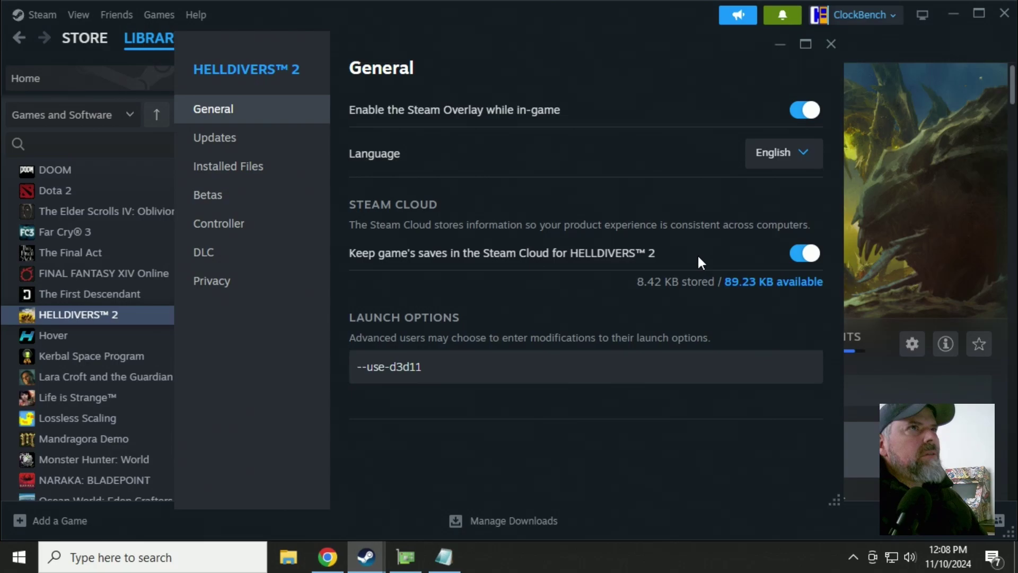
click(829, 42)
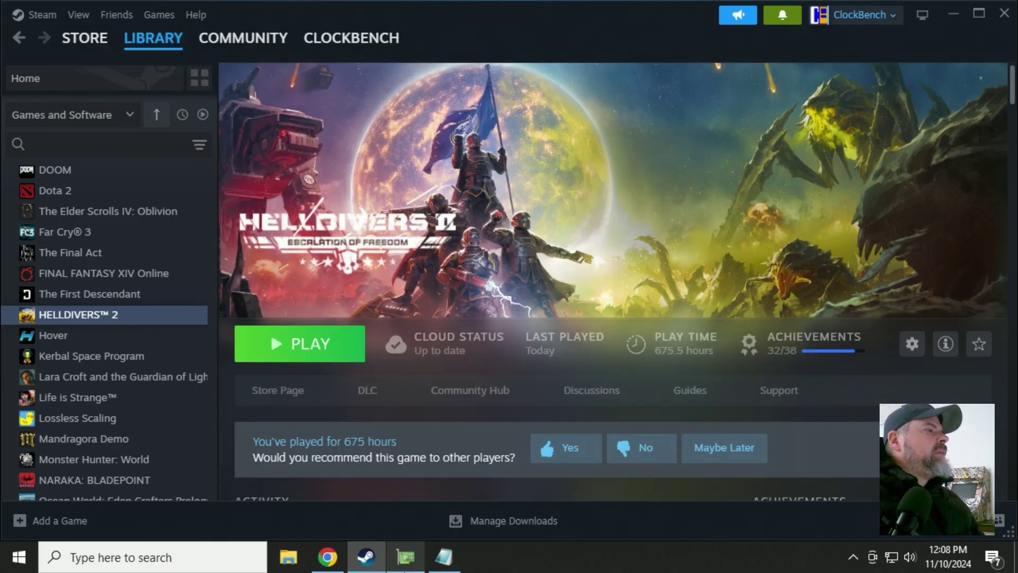
Show GPU-Z's GTX 750 Ti DirectX support 12 (11_0), then bring up the dxvk v2.4 release page.
click(403, 560)
drag(688, 101, 643, 113)
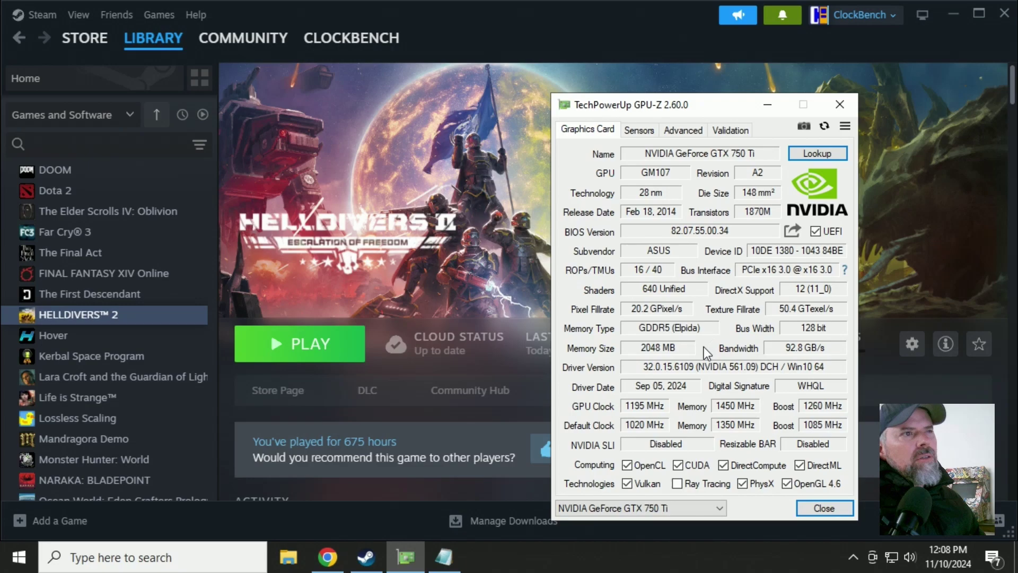
mouse_move(761, 368)
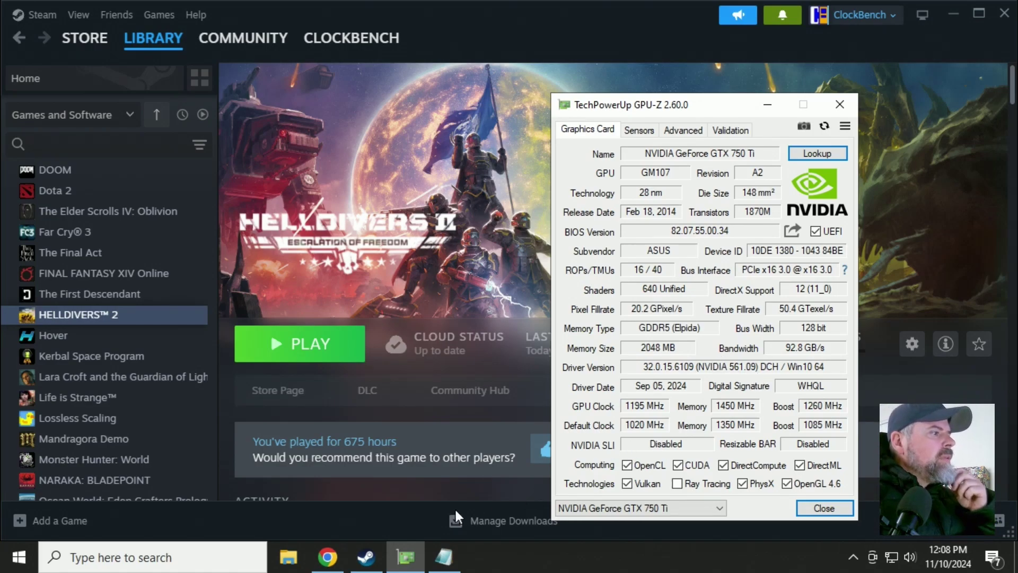
click(339, 566)
mouse_move(445, 137)
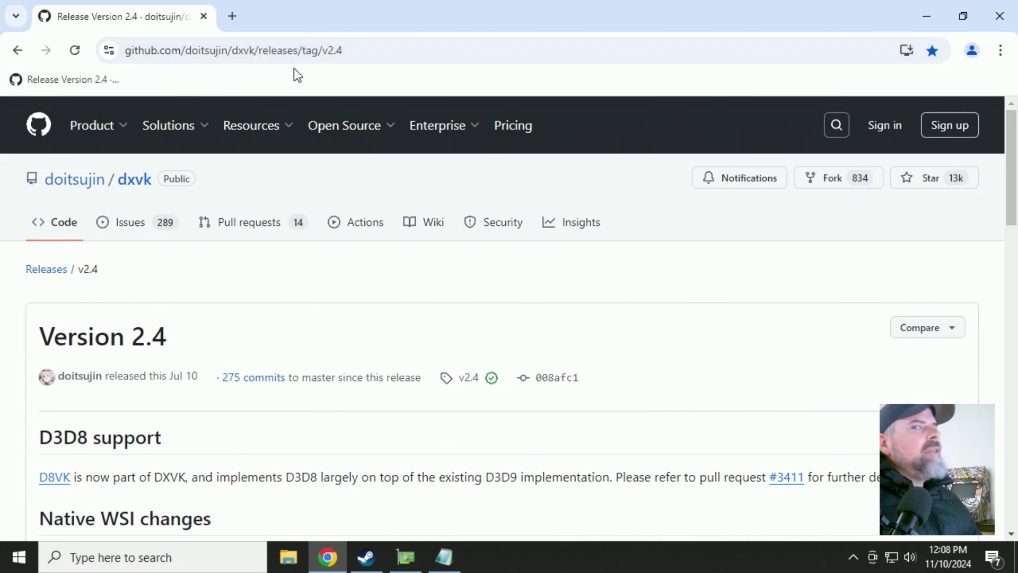
Download dxvk-2.4.tar.gz from the v2.4 release assets and show it in its Downloads folder.
drag(168, 338, 62, 339)
click(65, 339)
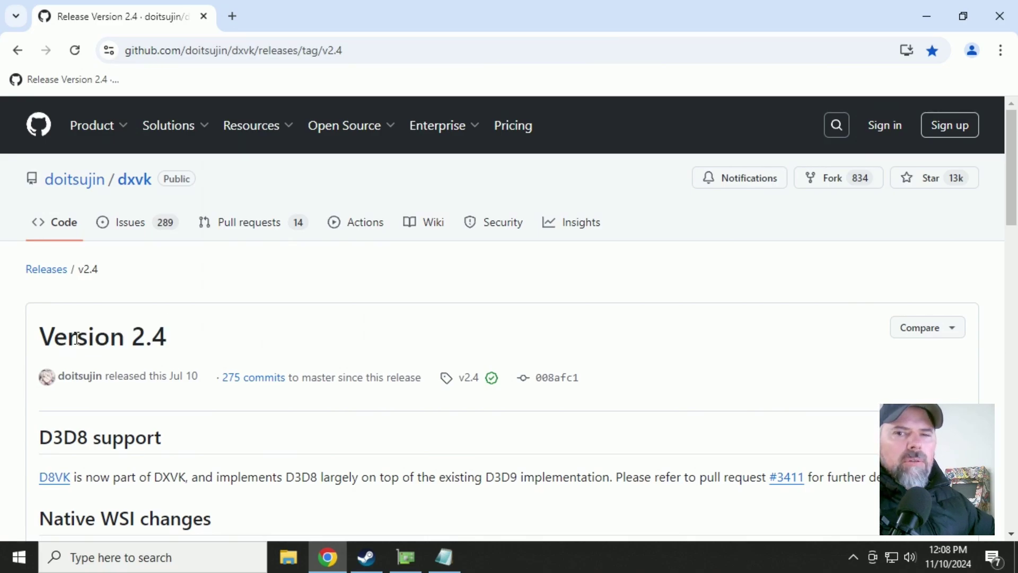
scroll(418, 318, down, 15)
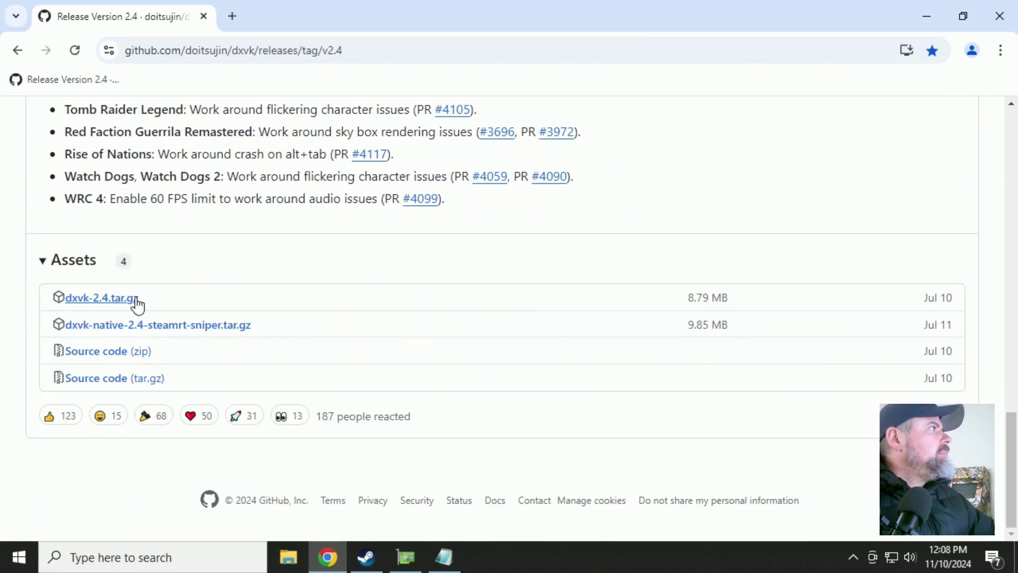
click(135, 299)
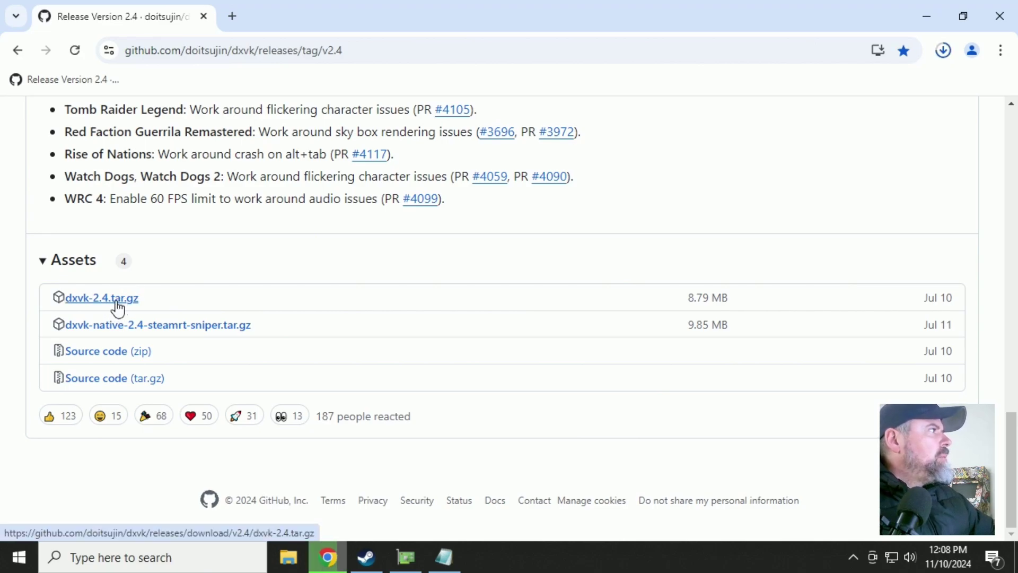
click(943, 51)
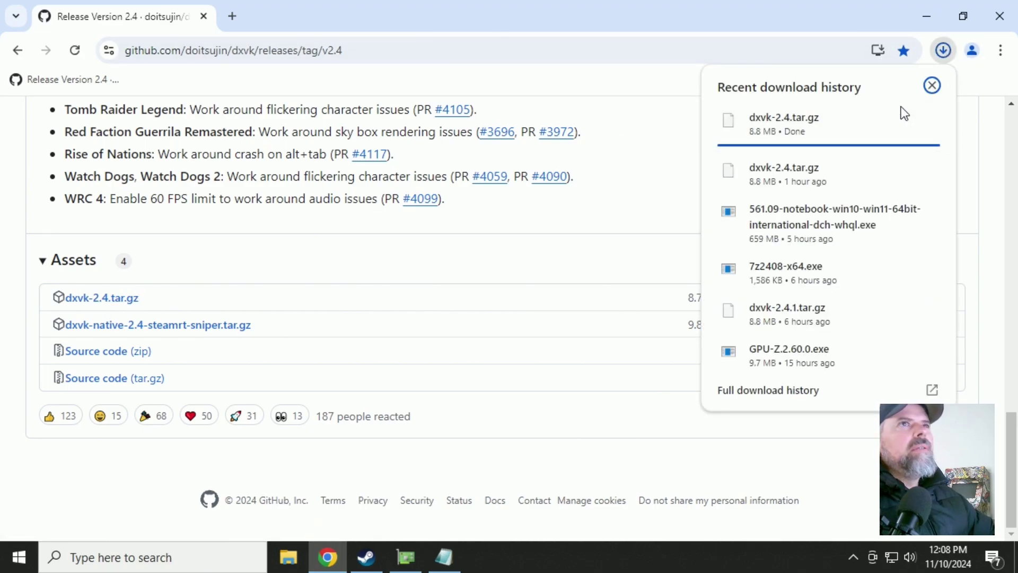
mouse_move(844, 129)
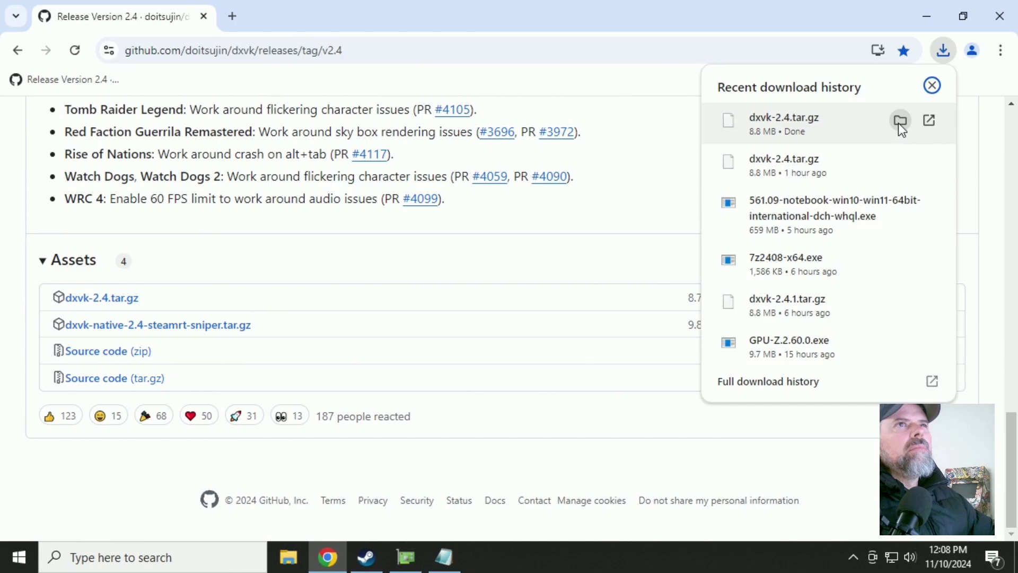
click(900, 121)
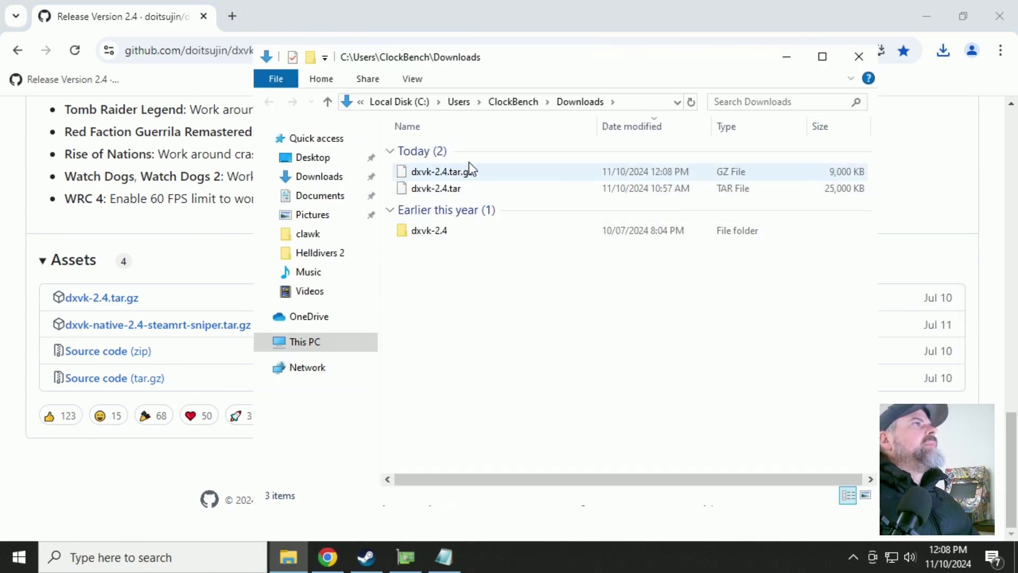
Select d3d11.dll and dxgi.dll in the dxvk-2.4 x64 folder.
double_click(453, 229)
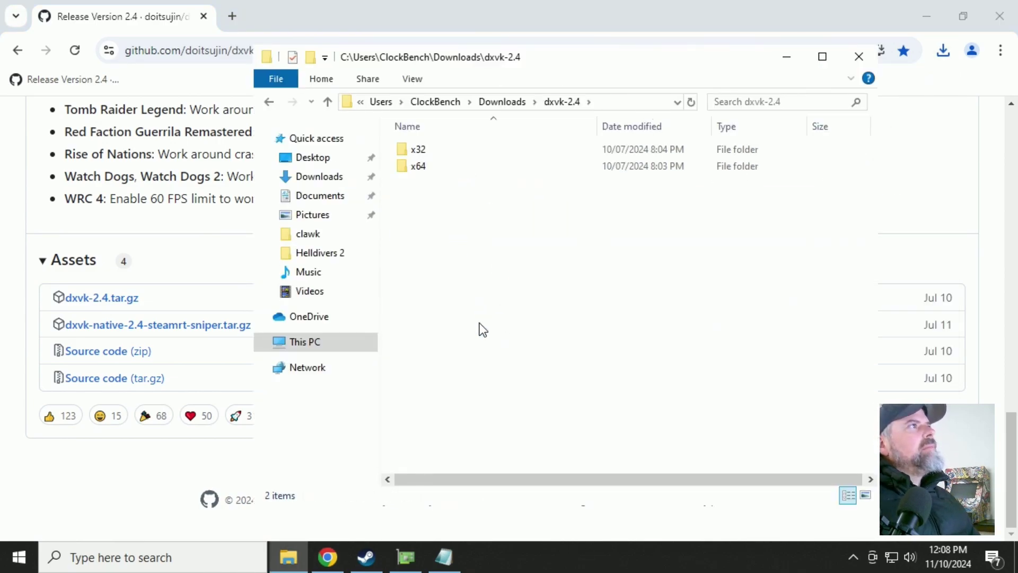
double_click(434, 165)
click(435, 166)
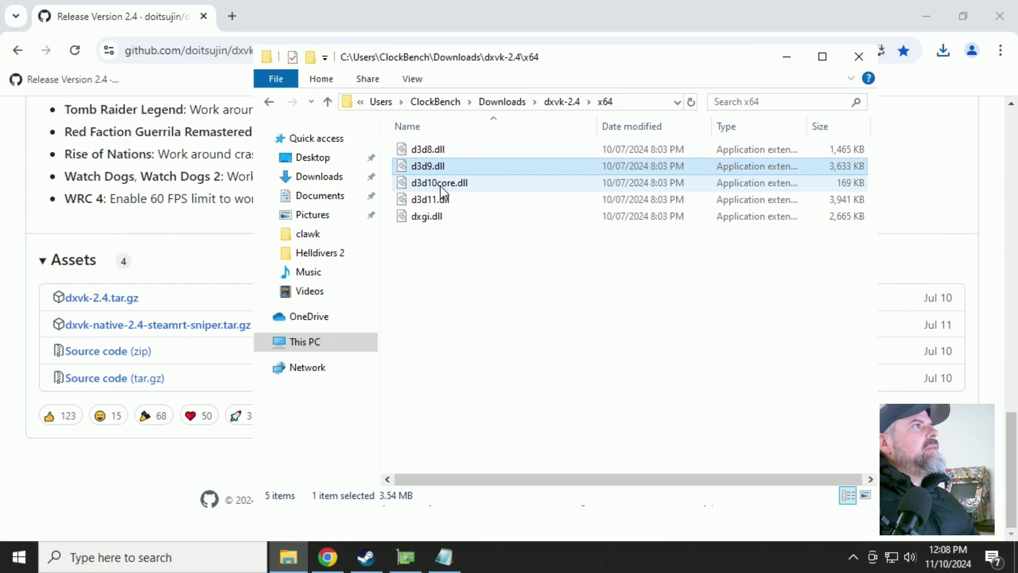
click(444, 199)
shift+click(441, 216)
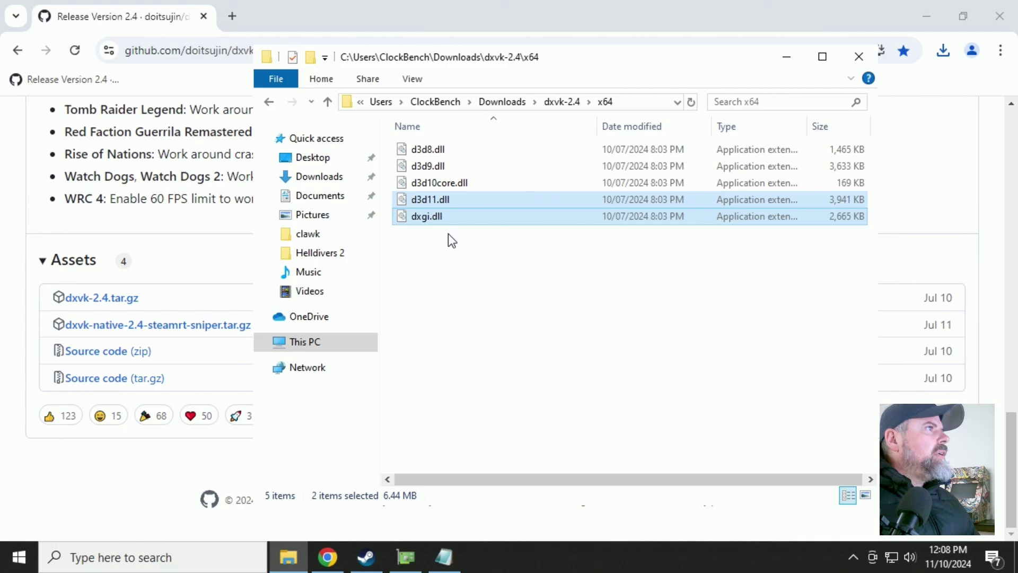
Paste both DLLs into Helldivers 2's bin folder, then return to the Helldivers 2 folder.
click(366, 556)
right_click(146, 319)
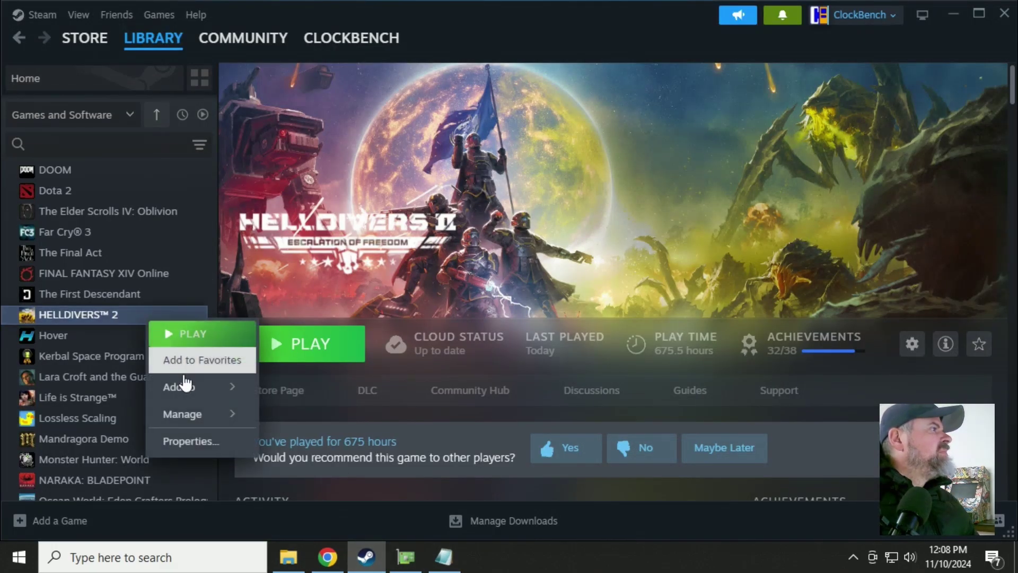
mouse_move(182, 414)
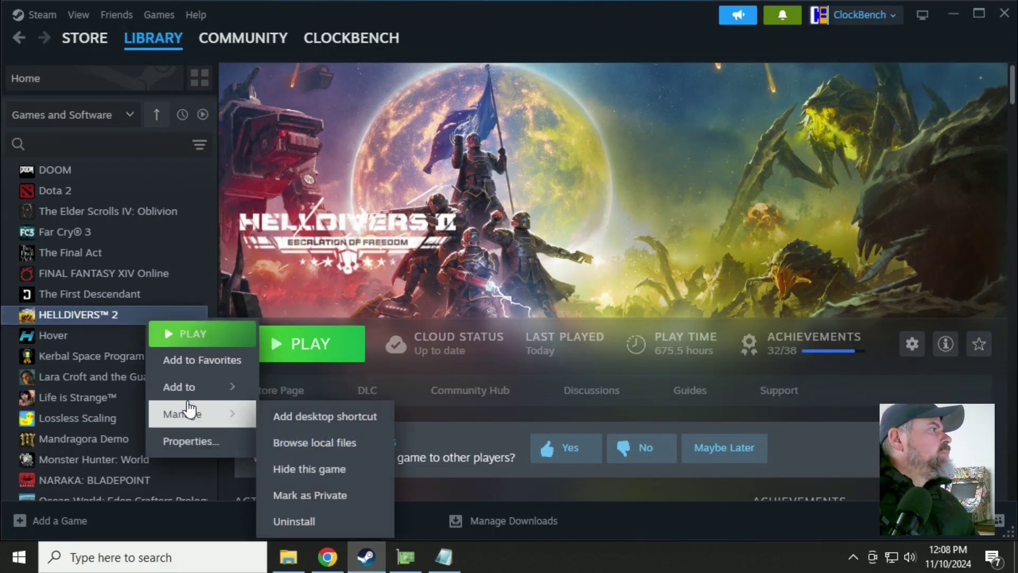
click(289, 442)
double_click(447, 168)
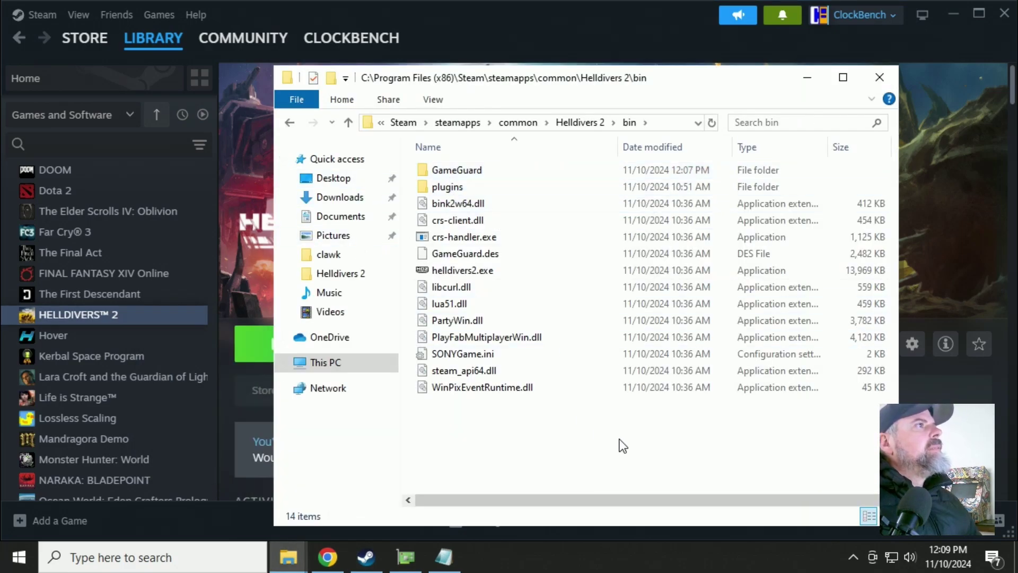
key(ctrl+v)
click(573, 463)
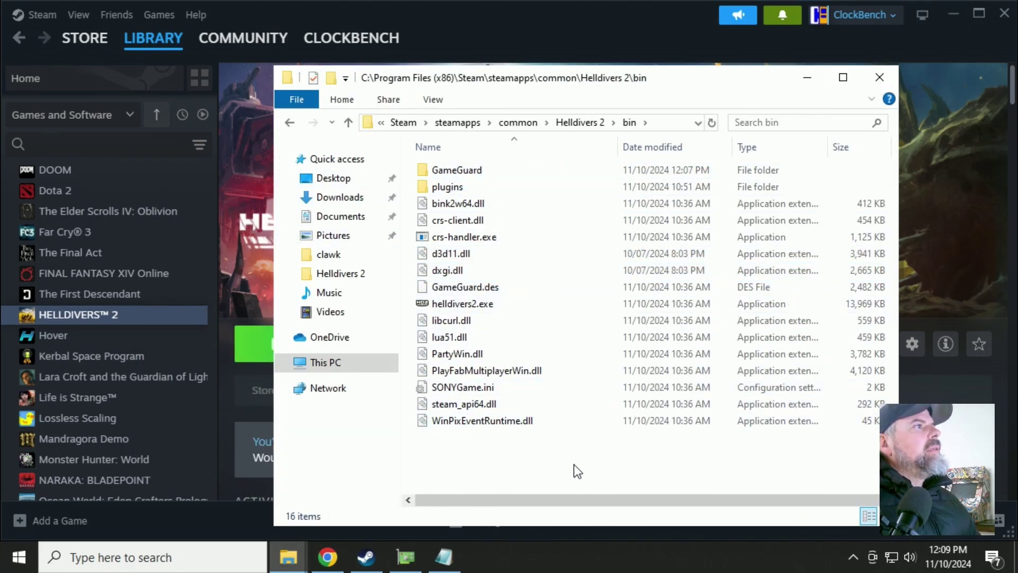
key(alt+Left)
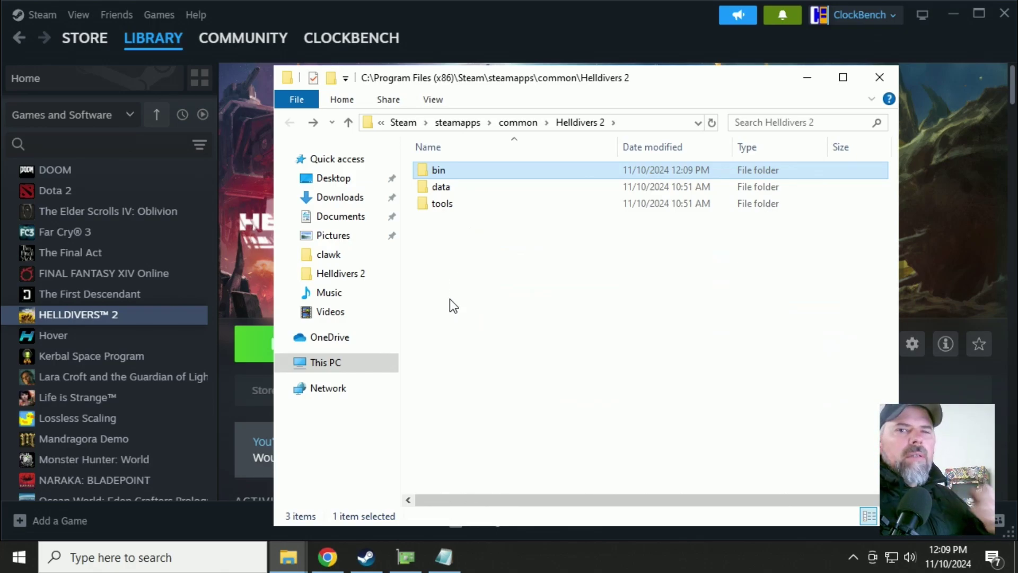
Launch Helldivers 2 again, dismiss the same Direct3D 12_0 error, and bring up the dxvk.conf notes.
click(257, 348)
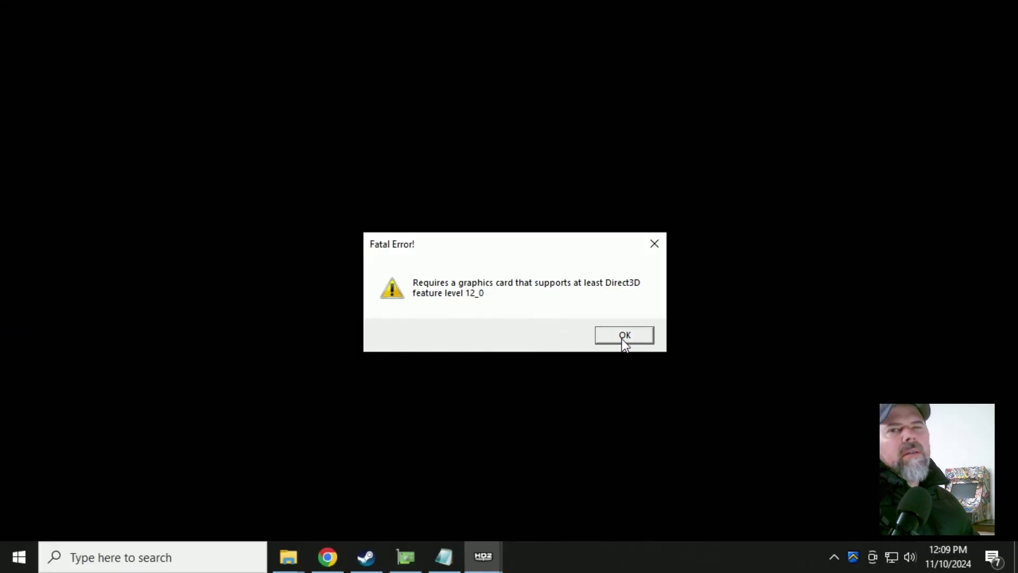
click(623, 335)
click(443, 557)
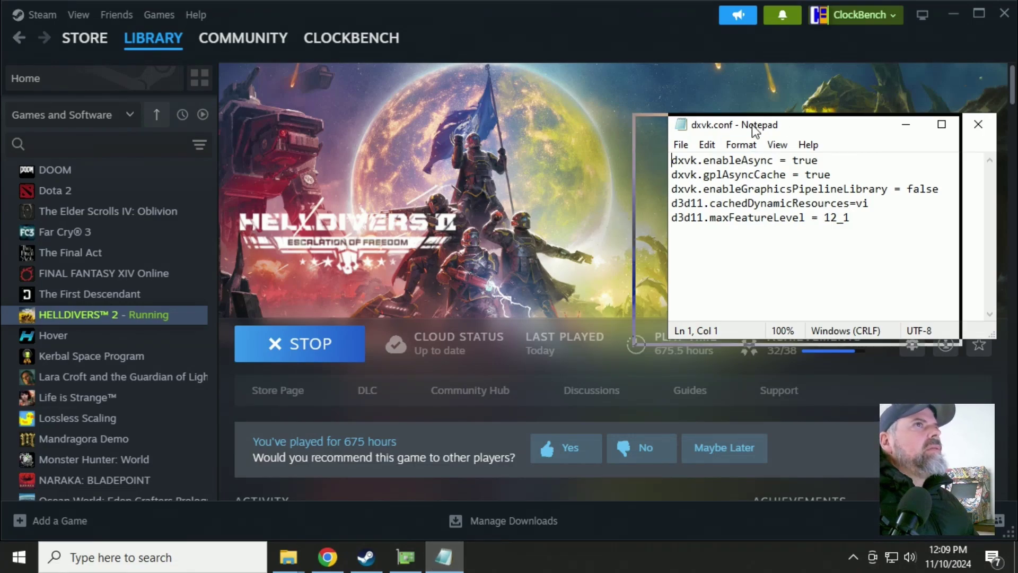
Create a new text file named dxvk.conf in the Helldivers 2 folder.
drag(752, 125, 619, 131)
drag(725, 235, 546, 170)
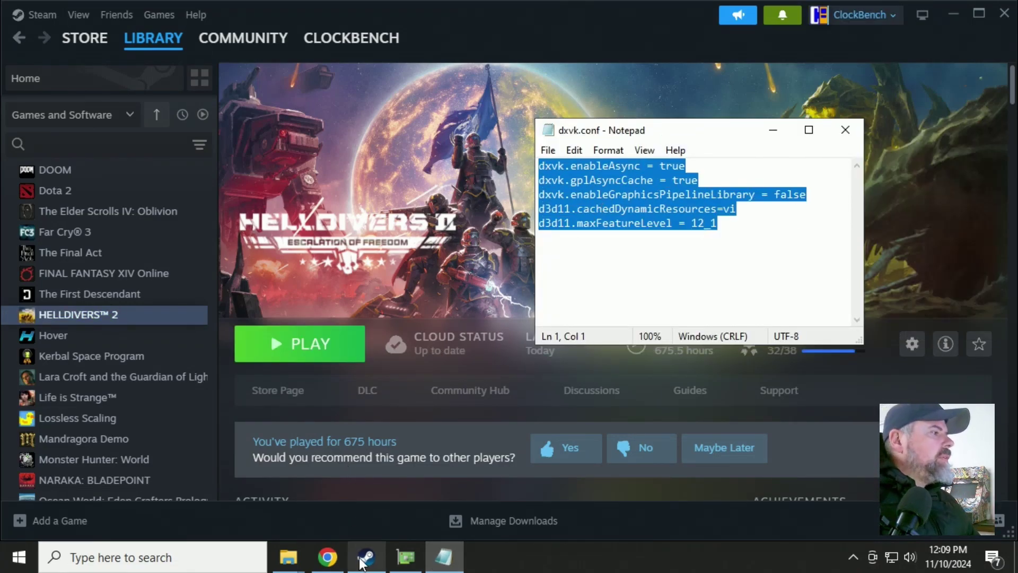
click(287, 557)
click(350, 493)
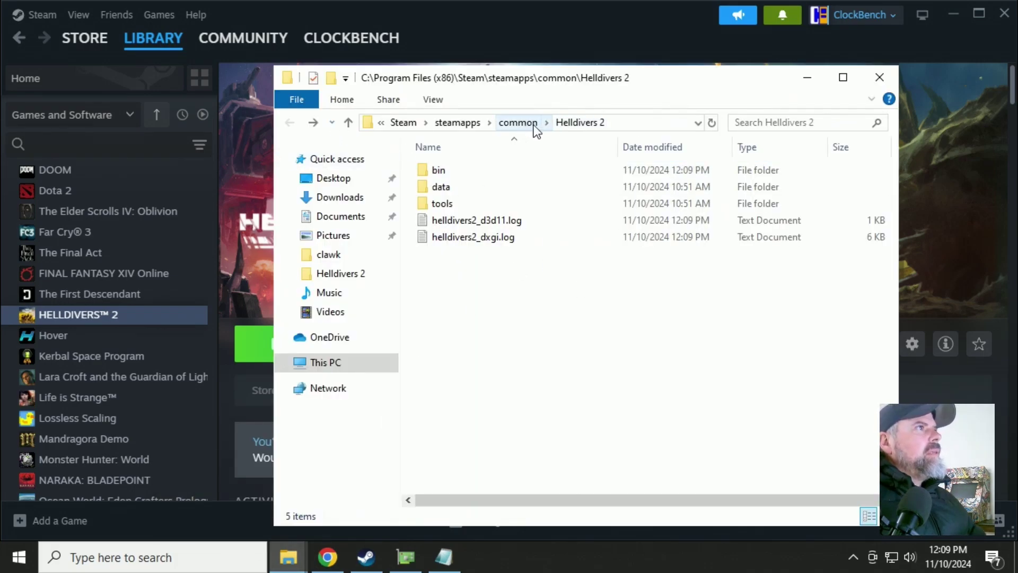
right_click(529, 282)
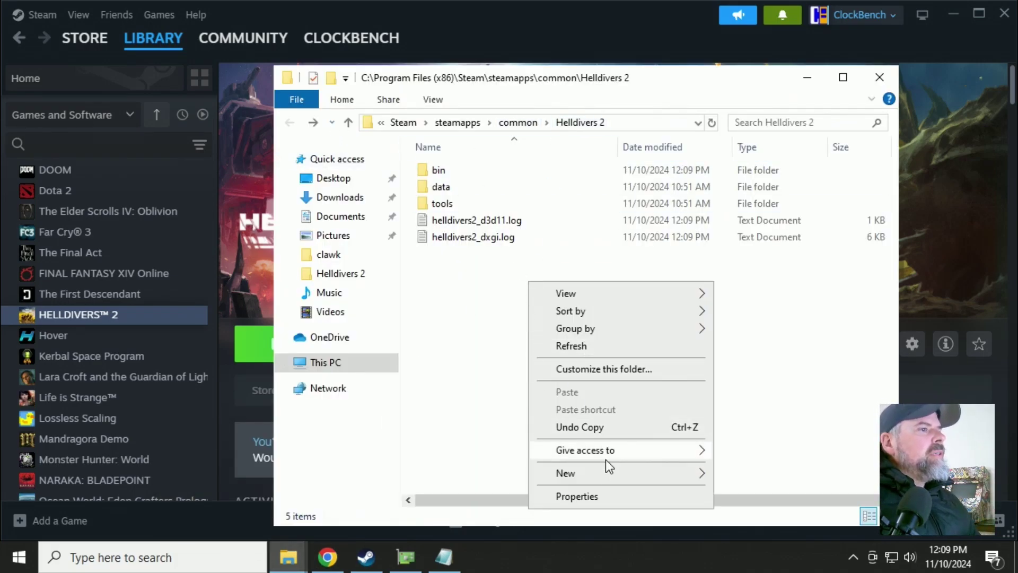
mouse_move(606, 473)
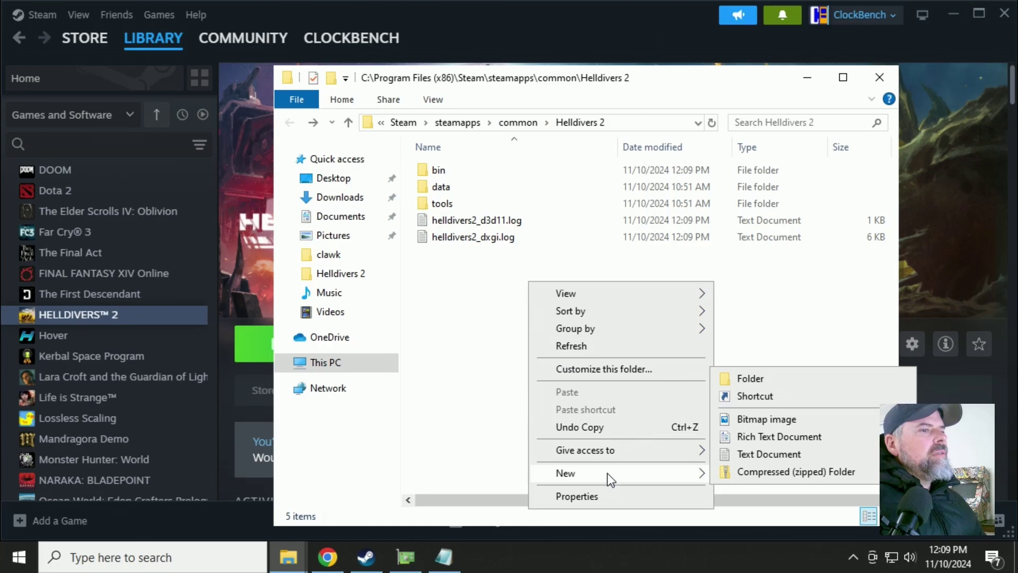
click(749, 454)
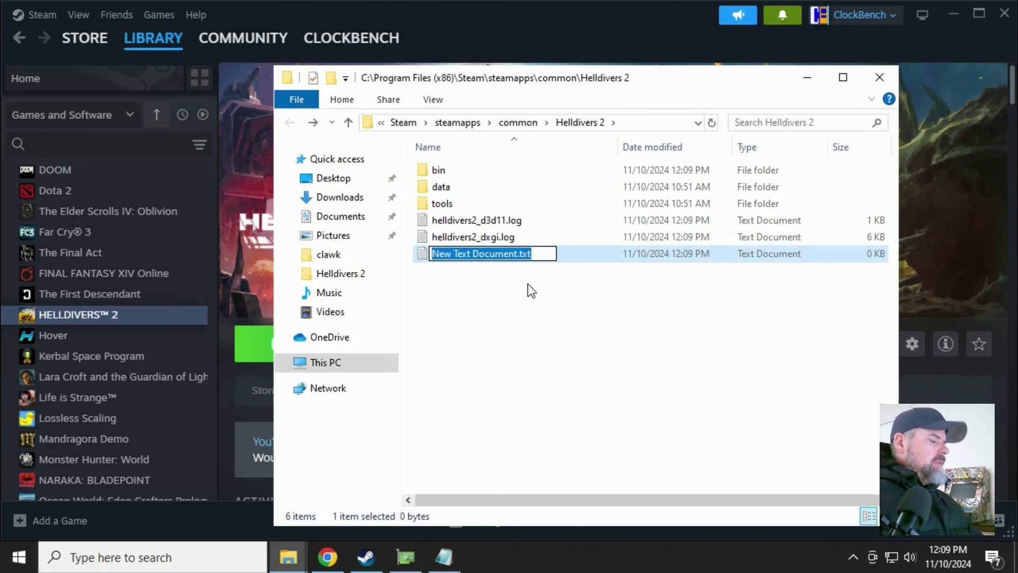
text(dxvk.conf)
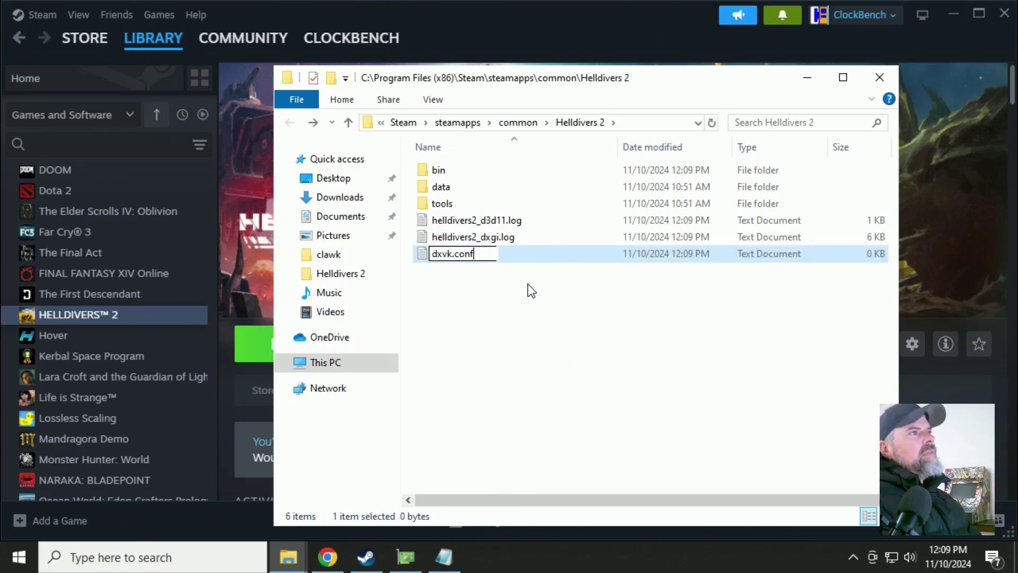
key(Return)
click(565, 284)
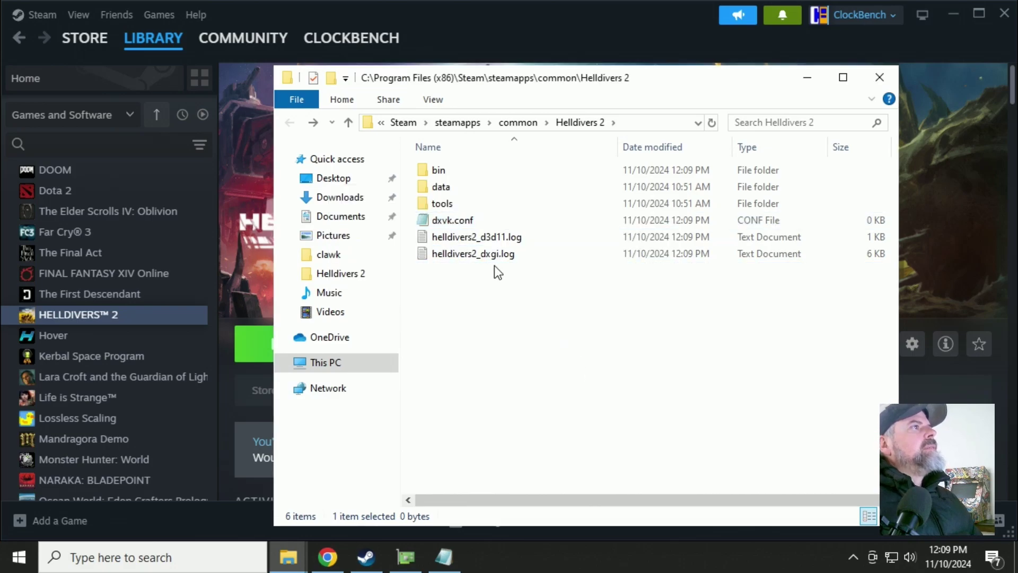
Paste the five DXVK settings, including d3d11.maxFeatureLevel = 12_1, into dxvk.conf and save it.
double_click(462, 222)
mouse_move(443, 557)
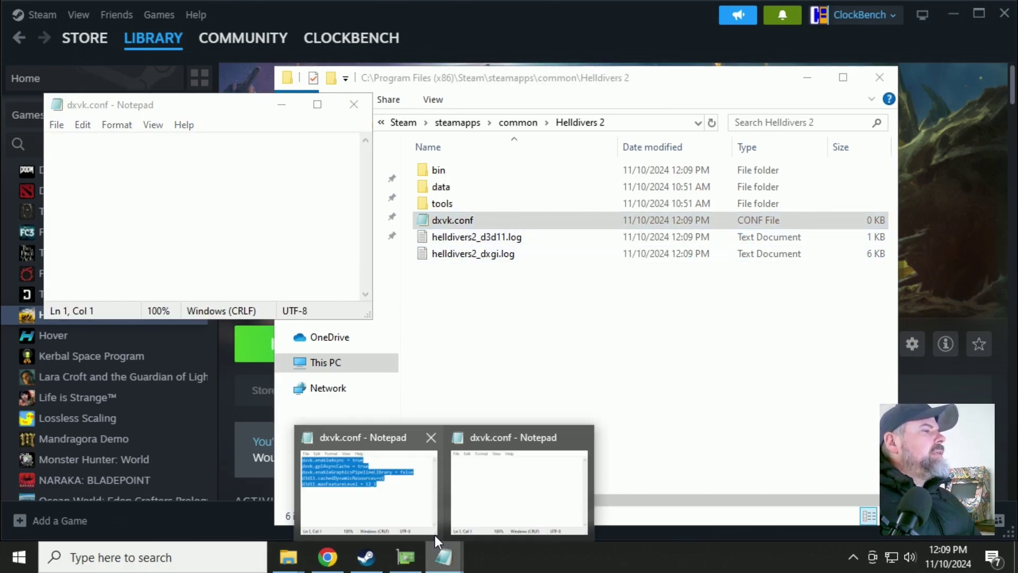
click(368, 489)
click(779, 210)
key(ctrl+a)
key(ctrl+c)
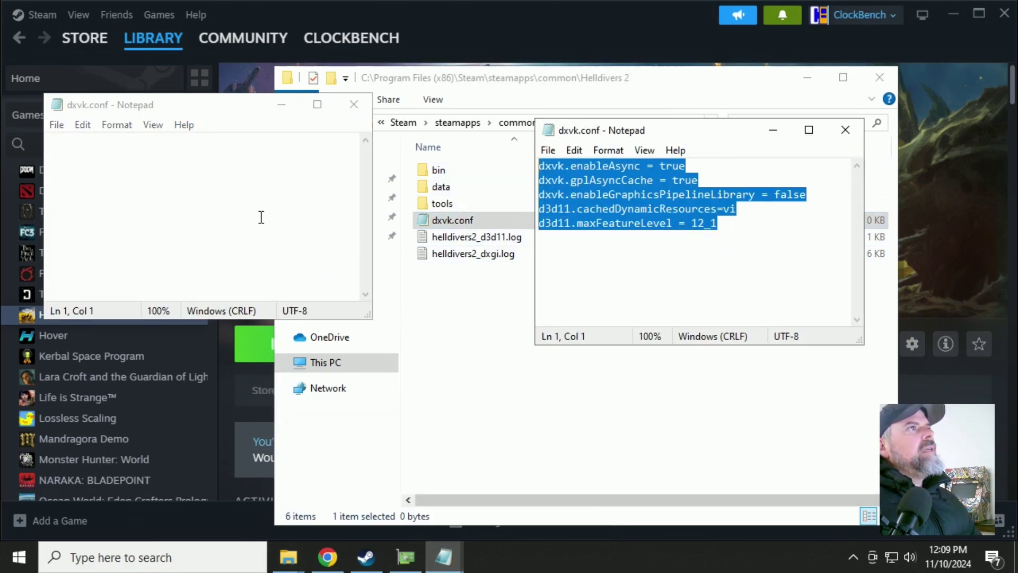
click(262, 218)
key(ctrl+v)
click(354, 104)
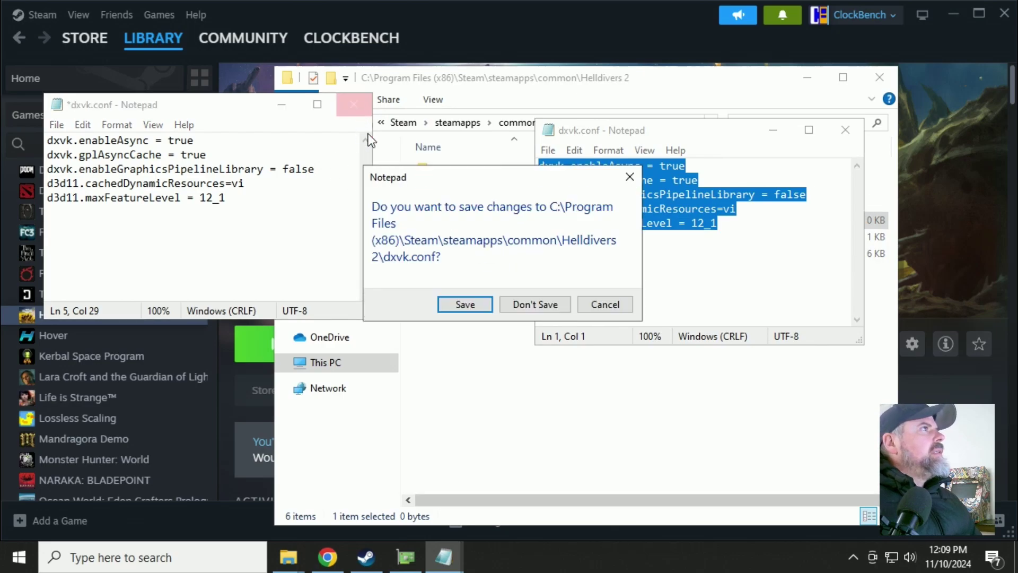
click(455, 308)
Return to Steam's Helldivers 2 page and launch the game with the DXVK files in place.
click(486, 359)
click(807, 78)
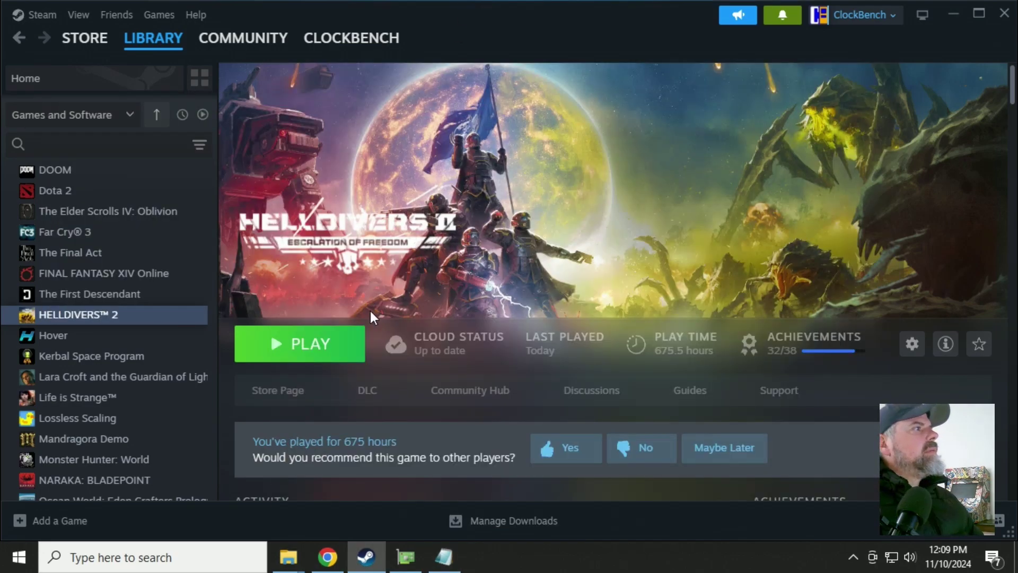
click(347, 352)
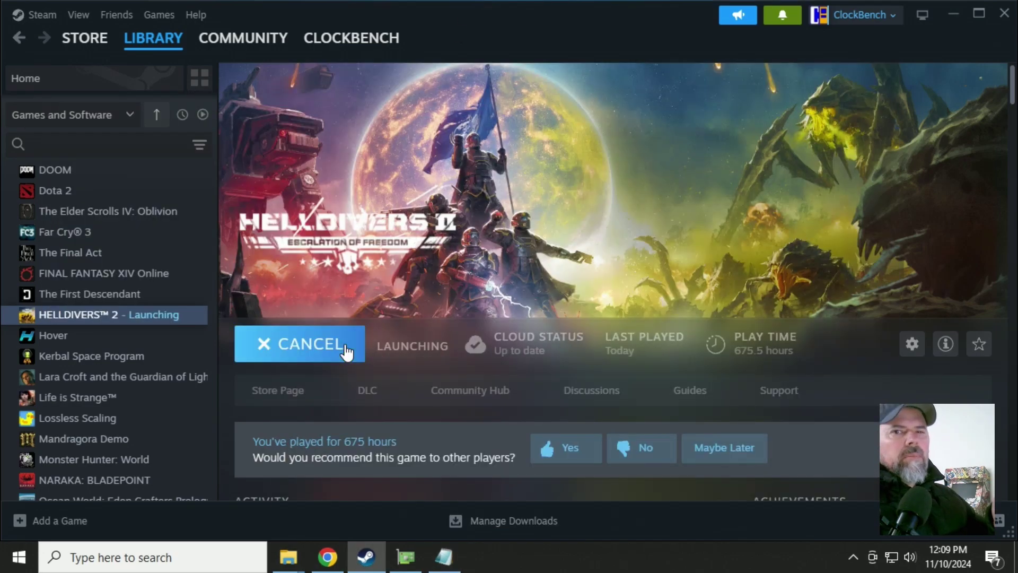